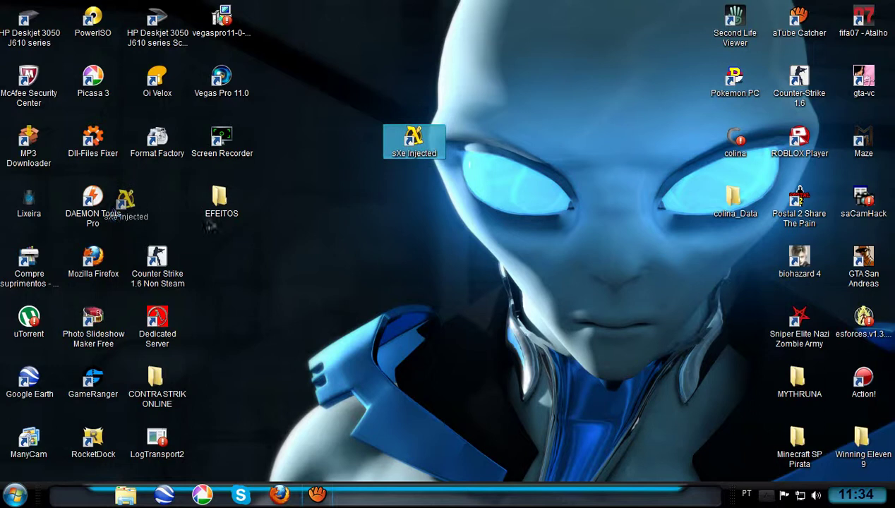
# Move the sXe Injected shortcut to the free desktop slot between Format Factory and Counter Strike 1.6 Non Steam.
pyautogui.moveTo(417, 163); pyautogui.dragTo(166, 204)
pyautogui.click(319, 331)
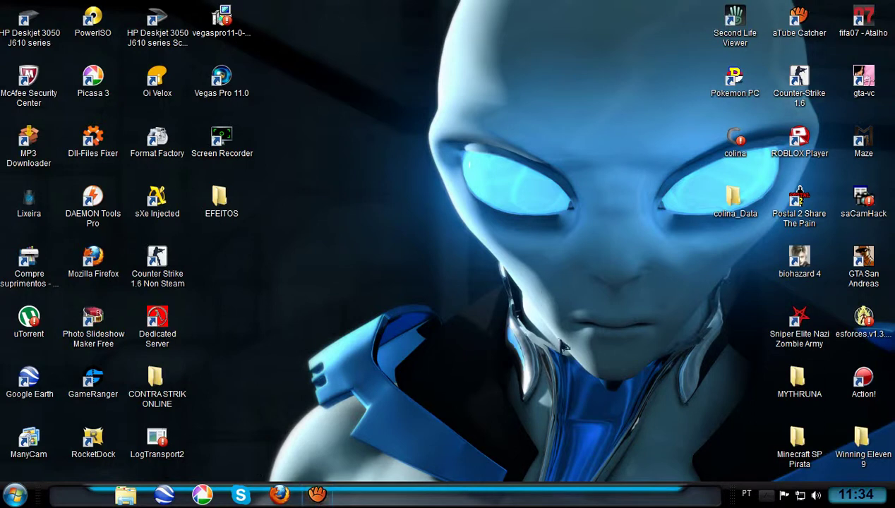
pyautogui.moveTo(208, 258); pyautogui.dragTo(176, 345)
pyautogui.moveTo(164, 267)
pyautogui.mouseDown()
pyautogui.moveTo(385, 285)
pyautogui.moveTo(422, 272)
pyautogui.moveTo(427, 281)
pyautogui.moveTo(171, 281)
pyautogui.mouseUp()
pyautogui.click(428, 295)
pyautogui.moveTo(414, 321); pyautogui.dragTo(159, 323)
pyautogui.click(399, 480)
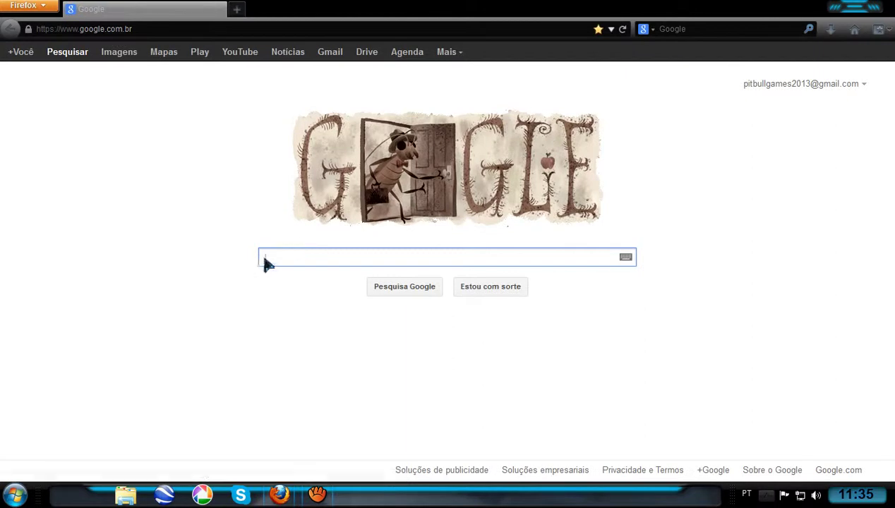
# Search Google for "baixar patch 23 cs 1.6" and dismiss the DAEMON Tools Pro window.
pyautogui.write('B')
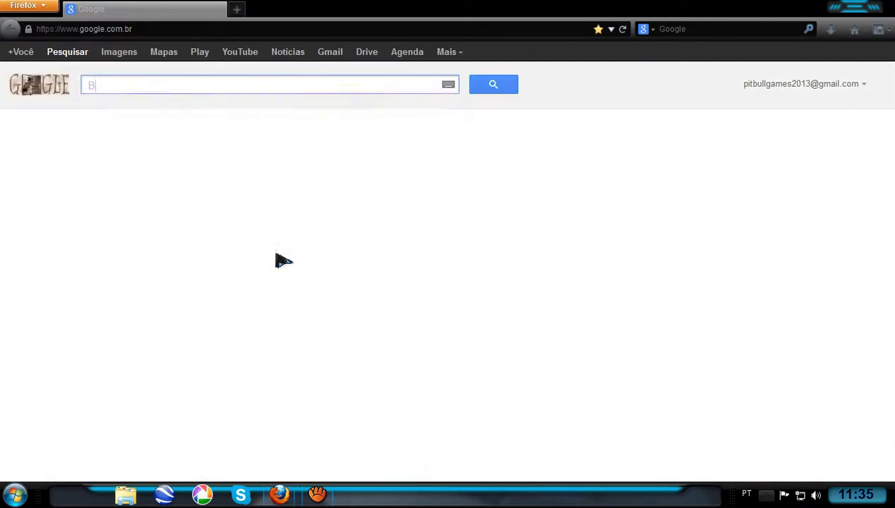
pyautogui.write('AIXAR')
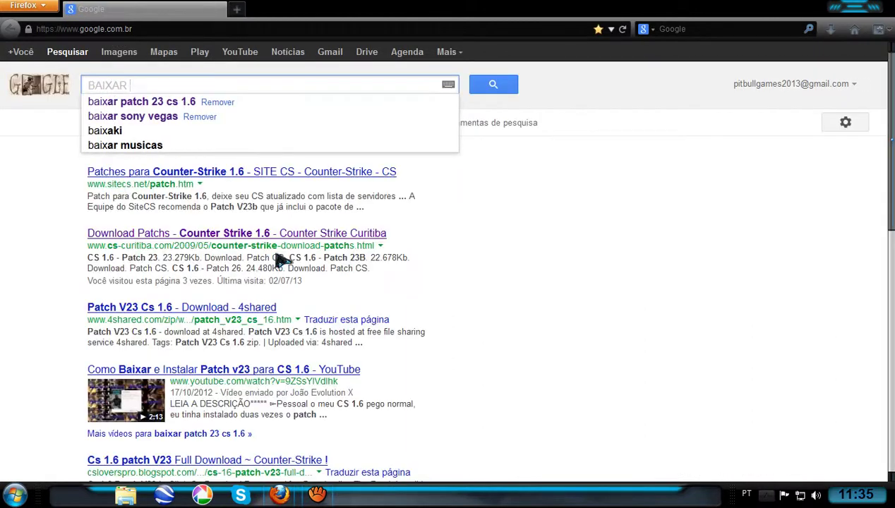
pyautogui.click(186, 103)
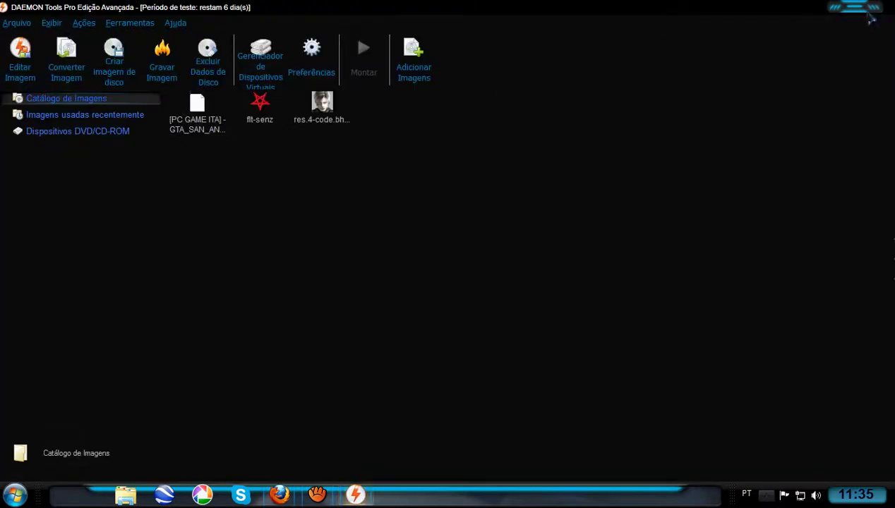
pyautogui.click(872, 10)
# Open the Counter Strike Curitiba patch downloads result and go to the download page for CS 1.6 - Patch 23.
pyautogui.scroll(-4, 130, 211)
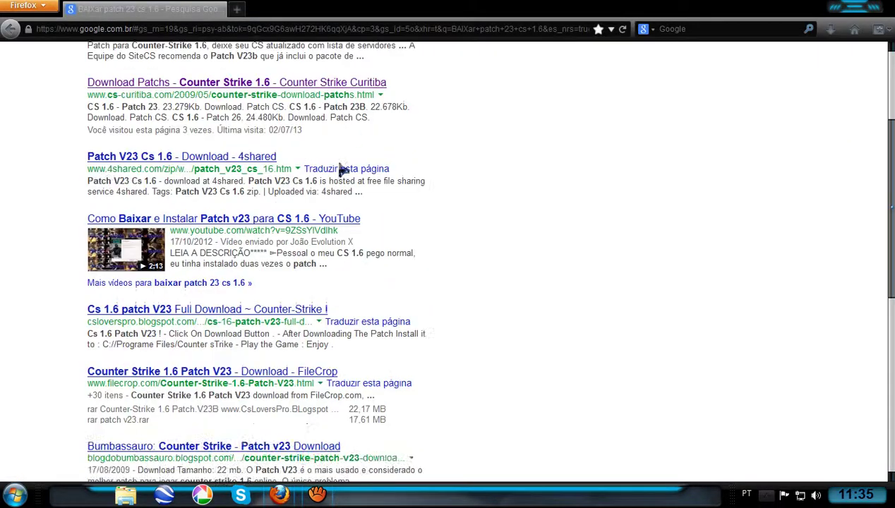
pyautogui.scroll(-4, 528, 254)
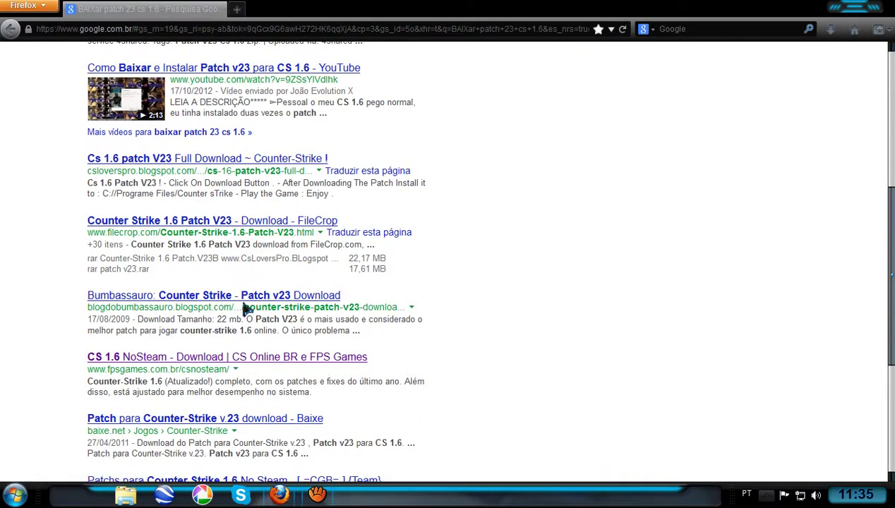
pyautogui.scroll(6, 236, 295)
pyautogui.scroll(-2, 328, 177)
pyautogui.click(381, 83)
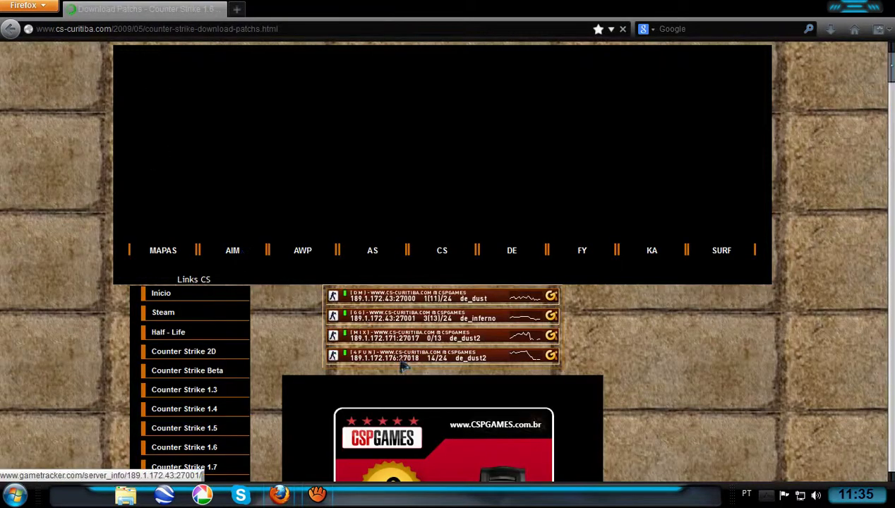
pyautogui.scroll(-10, 708, 345)
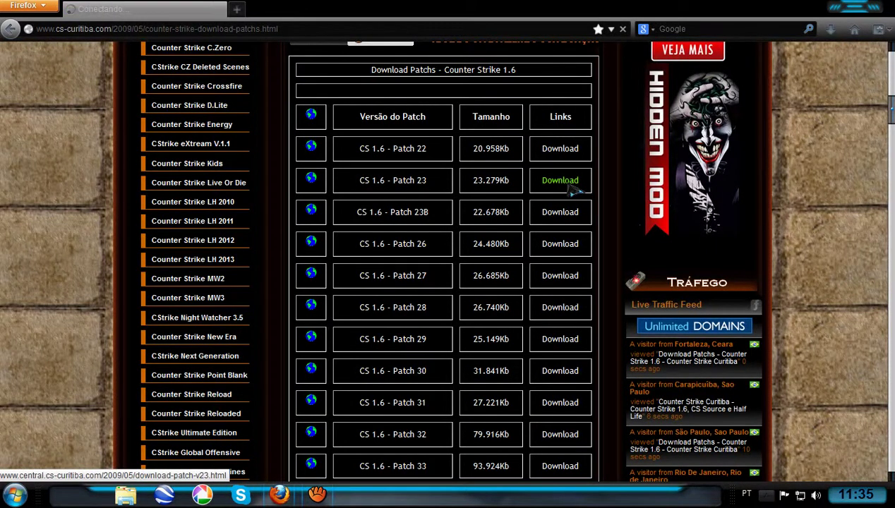
pyautogui.click(565, 181)
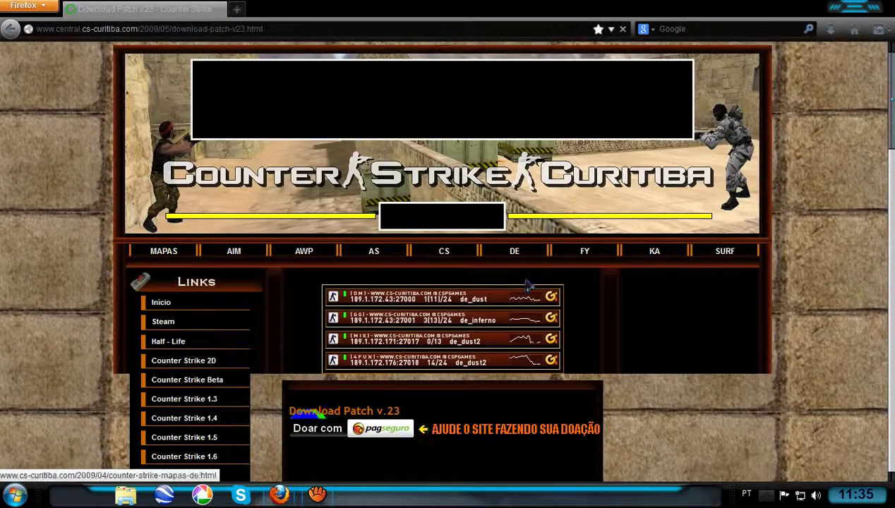
# Wait for the download countdown to end and open the Download Patch v.23 link.
pyautogui.scroll(-5, 543, 380)
pyautogui.scroll(-3, 517, 305)
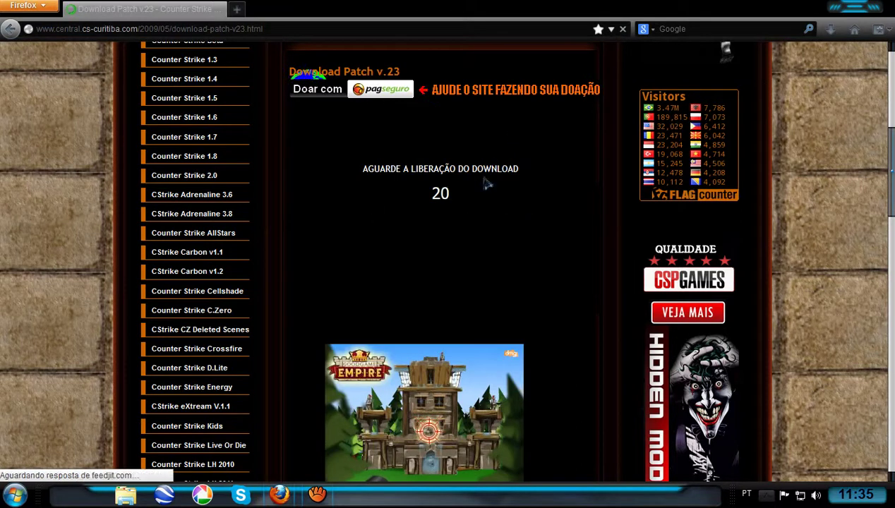
pyautogui.scroll(-6, 569, 321)
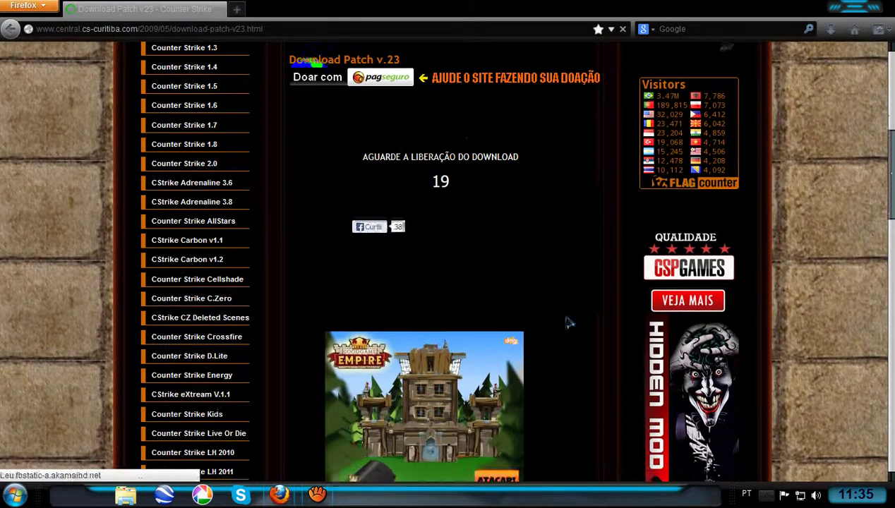
pyautogui.scroll(-2, 569, 321)
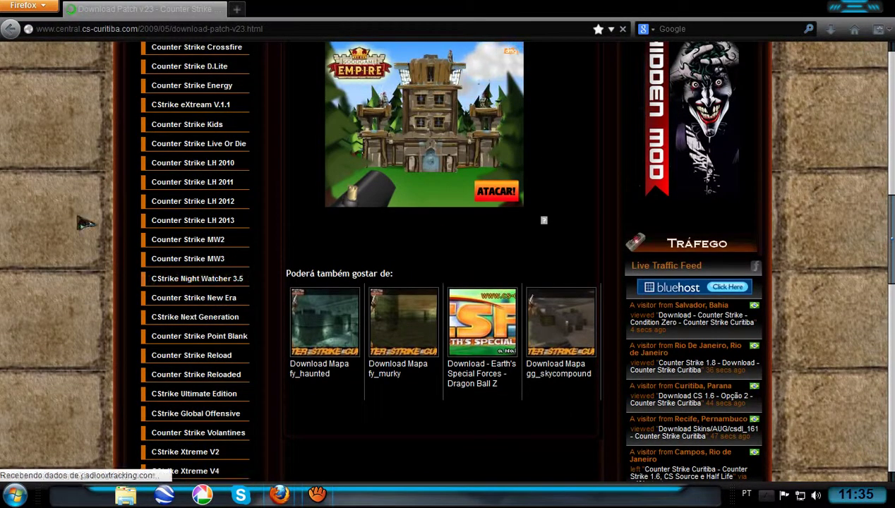
pyautogui.scroll(4, 143, 253)
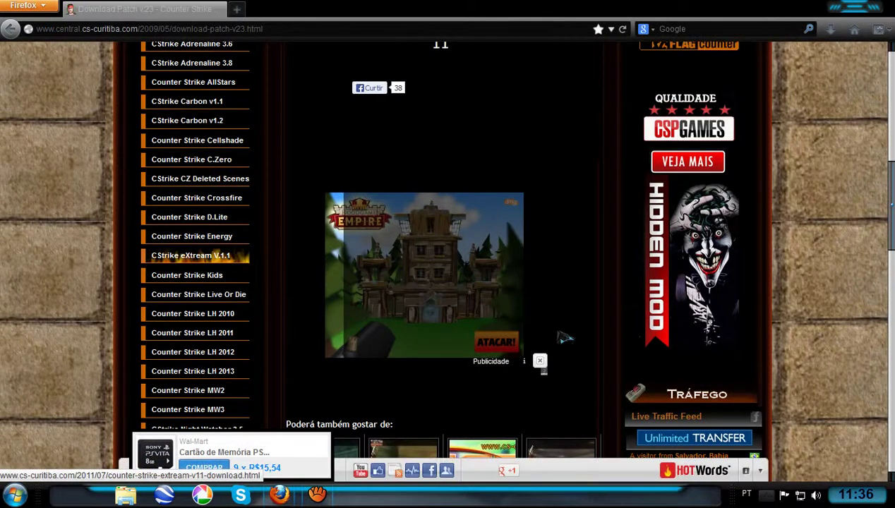
pyautogui.scroll(2, 276, 102)
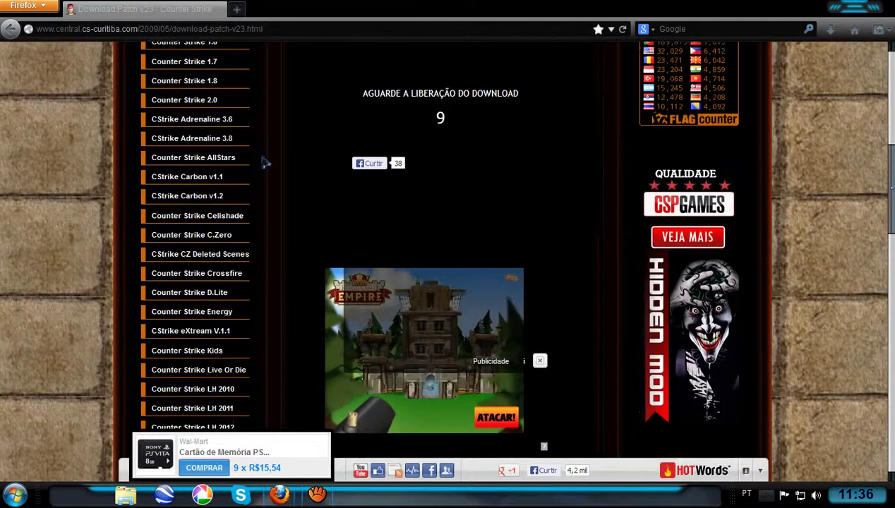
pyautogui.scroll(2, 279, 176)
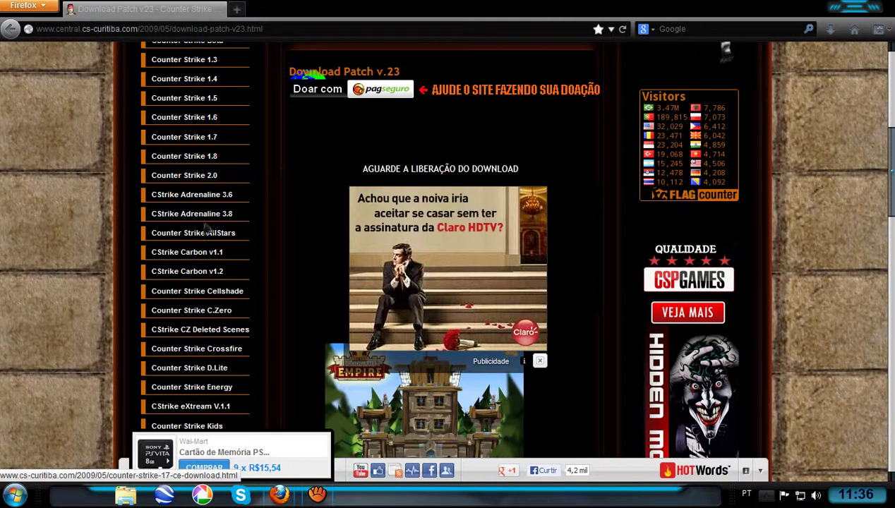
pyautogui.scroll(4, 146, 207)
pyautogui.scroll(1, 146, 208)
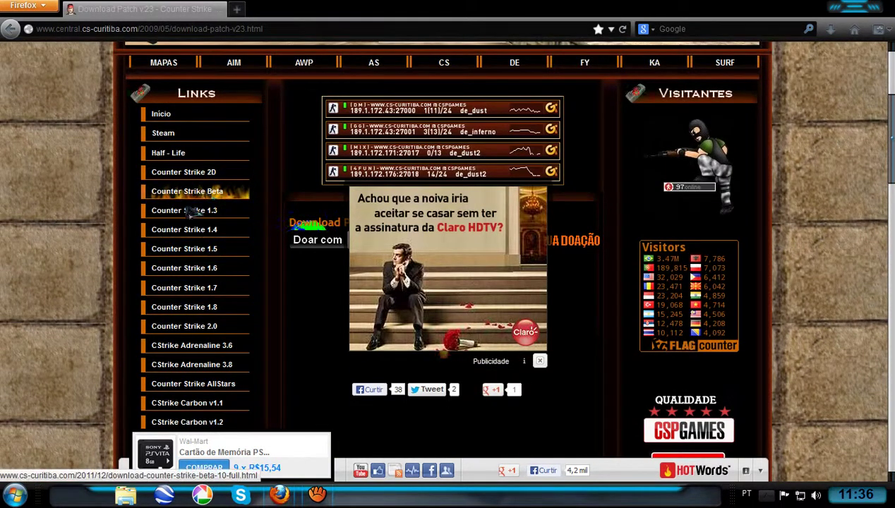
pyautogui.scroll(-7, 504, 310)
pyautogui.scroll(-3, 508, 212)
pyautogui.scroll(5, 515, 127)
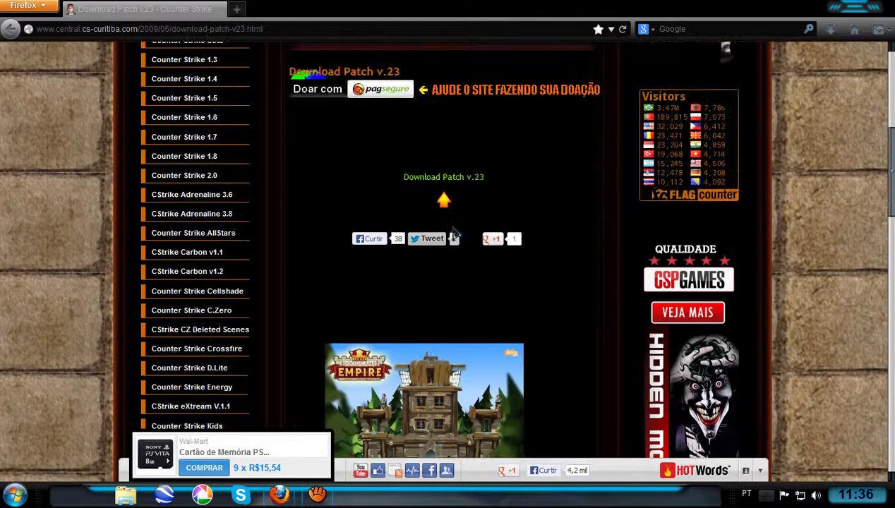
pyautogui.click(445, 180)
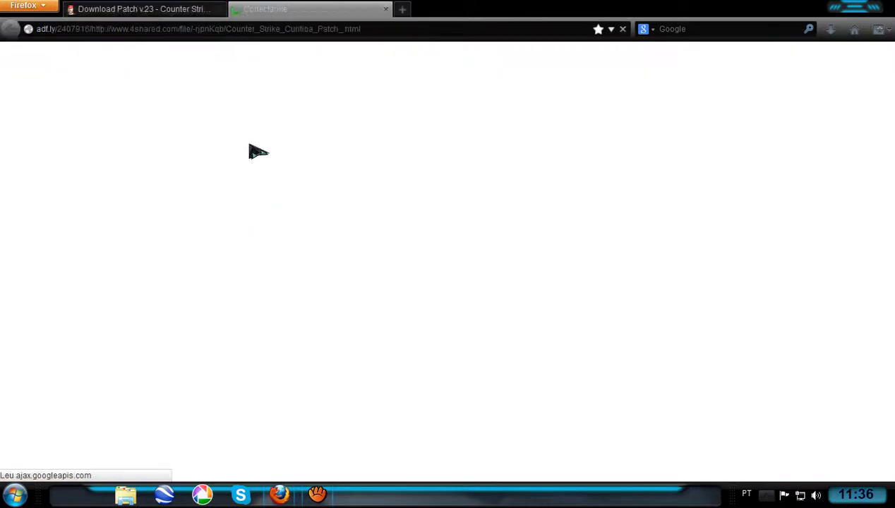
# Close the Download Patch v.23 page and skip the adf.ly advertisement to reach the 4shared file page.
pyautogui.click(151, 8)
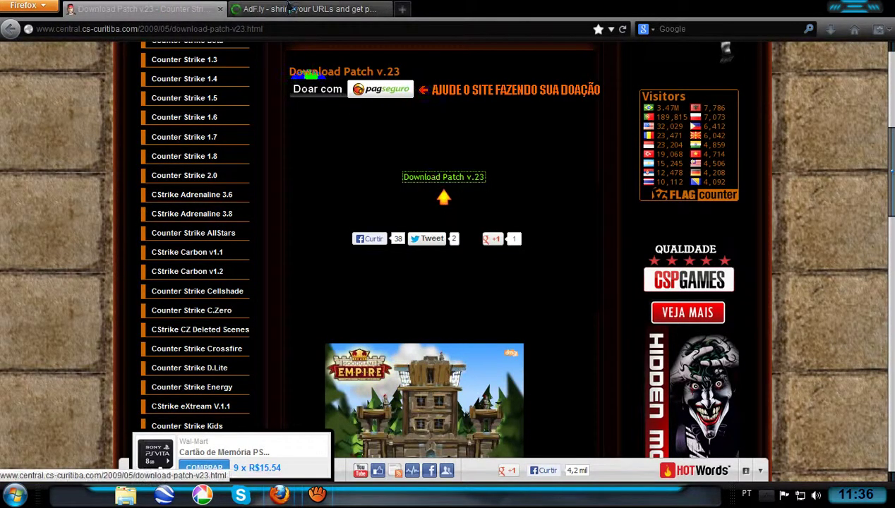
pyautogui.click(329, 10)
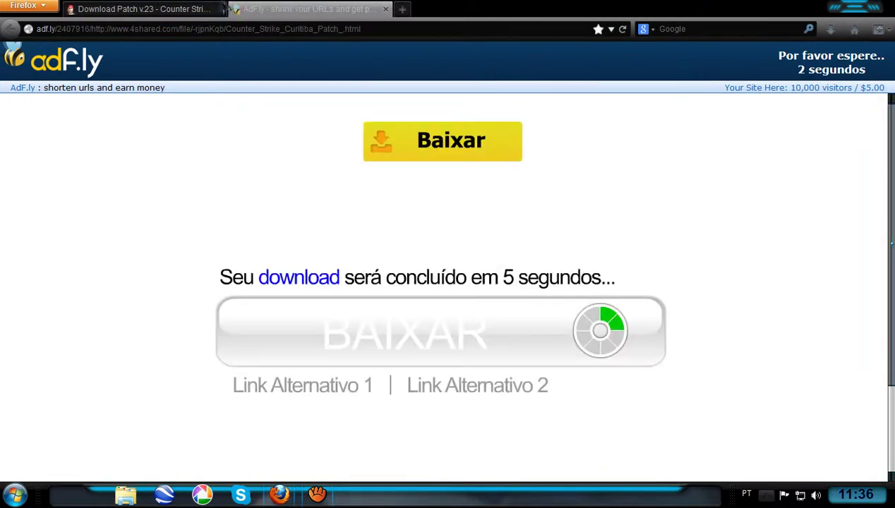
pyautogui.click(220, 10)
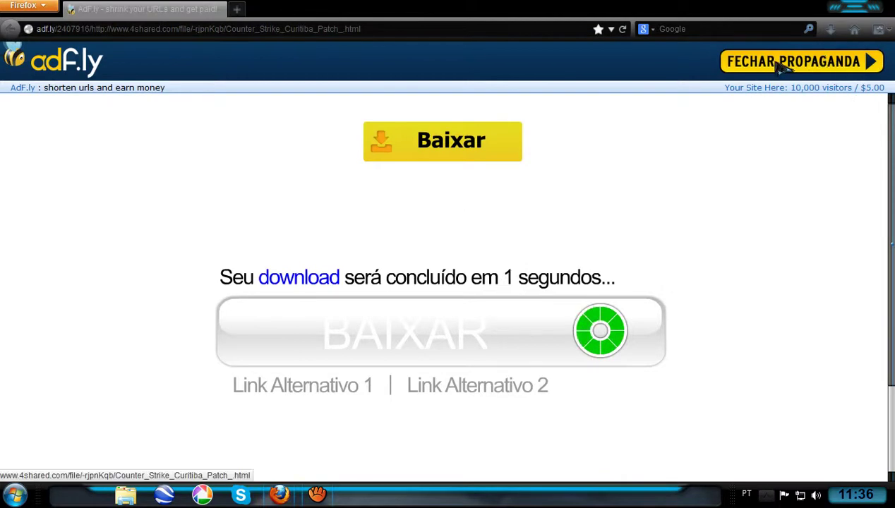
pyautogui.click(781, 65)
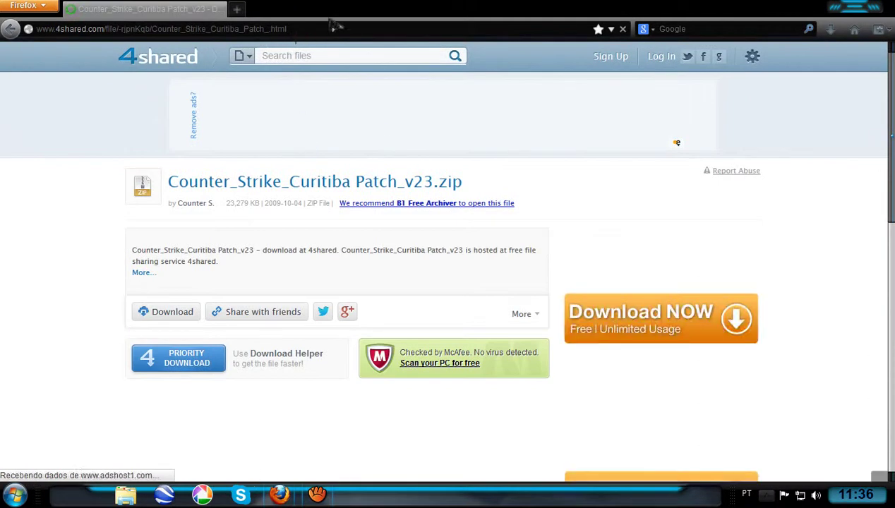
# Copy the web address of the 4shared page for Counter_Strike_Curitiba Patch_v23.zip and close the browser.
pyautogui.moveTo(285, 29); pyautogui.dragTo(35, 40)
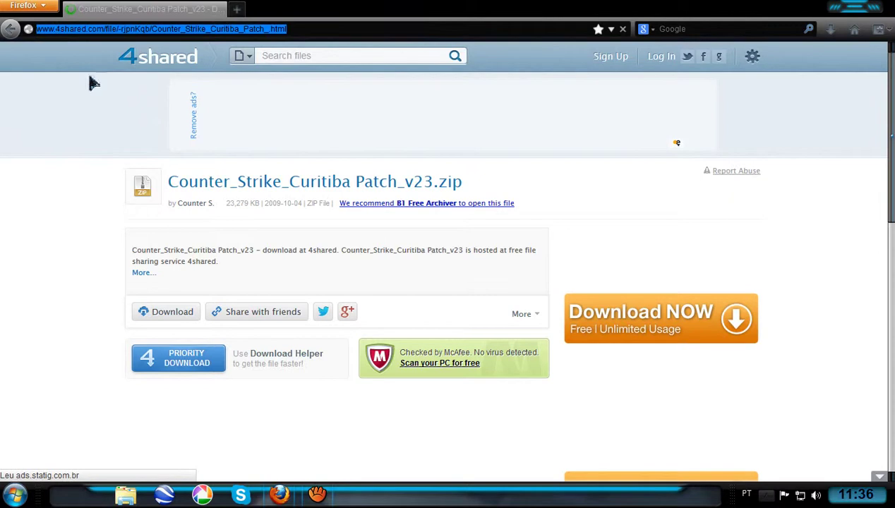
pyautogui.rightClick(58, 30)
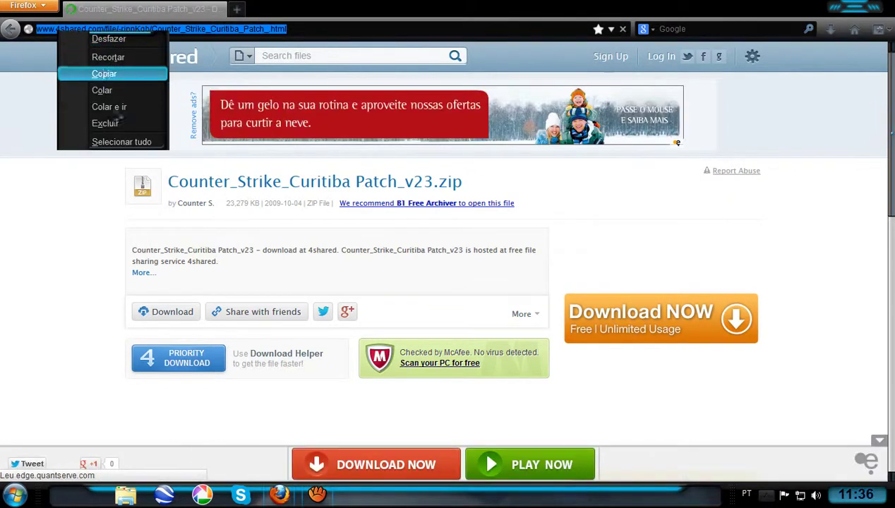
pyautogui.click(106, 73)
pyautogui.scroll(-2, 258, 323)
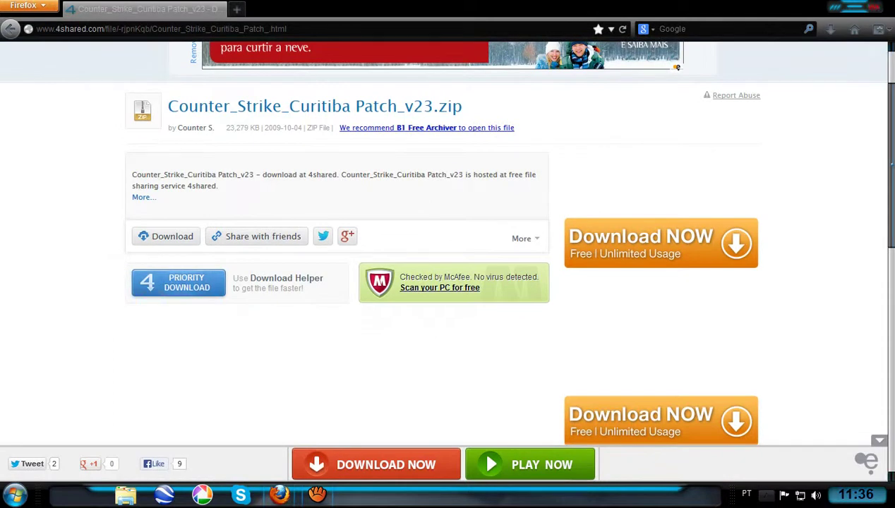
pyautogui.click(884, 6)
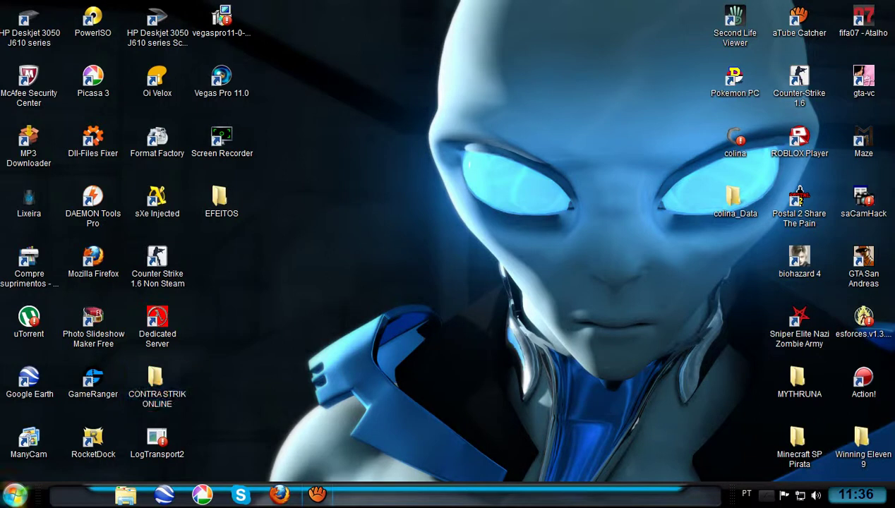
# Open the Documents library in the file explorer and locate the Counter_Strike_Curitiba Patch_v23 archive.
pyautogui.click(15, 494)
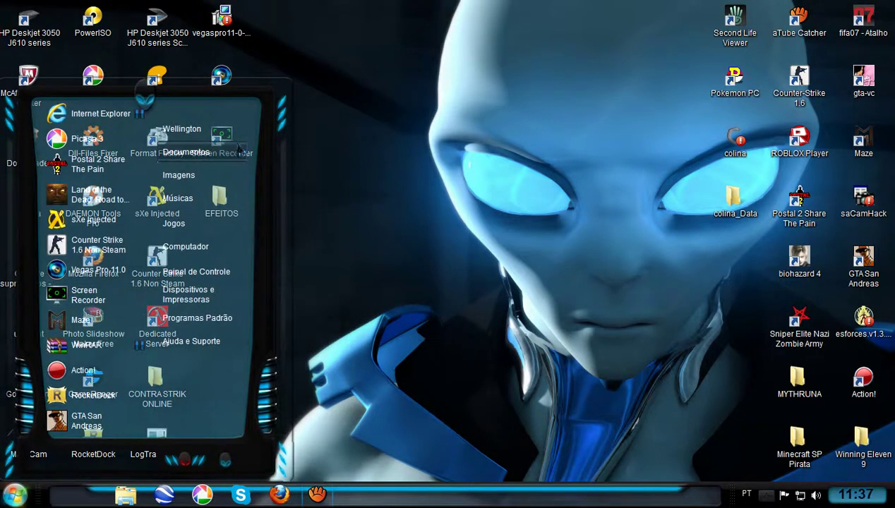
pyautogui.click(383, 138)
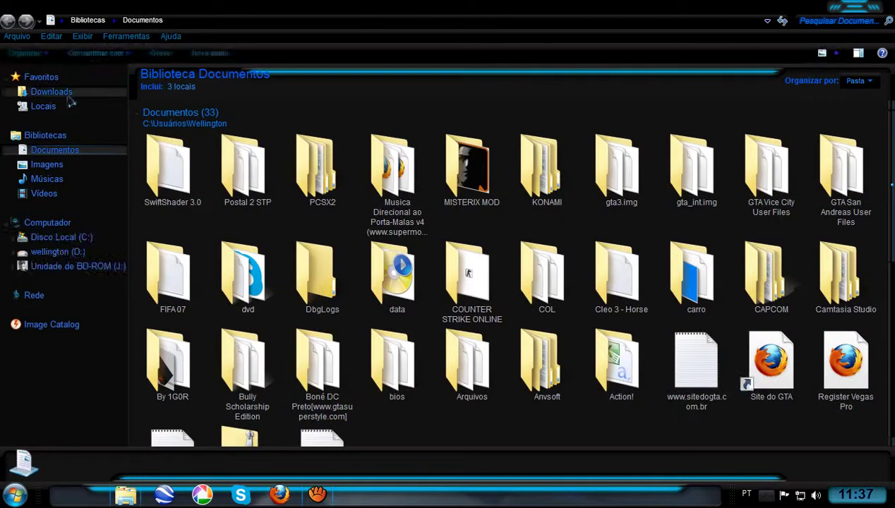
pyautogui.click(69, 96)
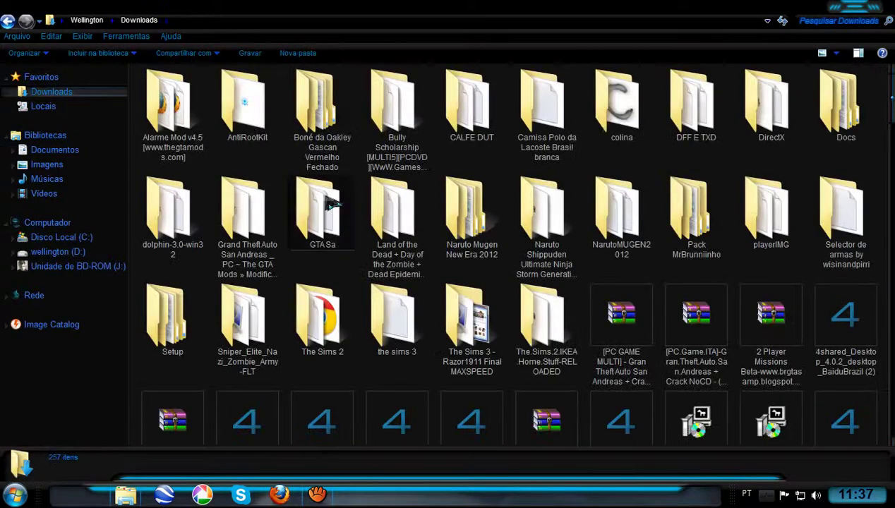
pyautogui.click(63, 151)
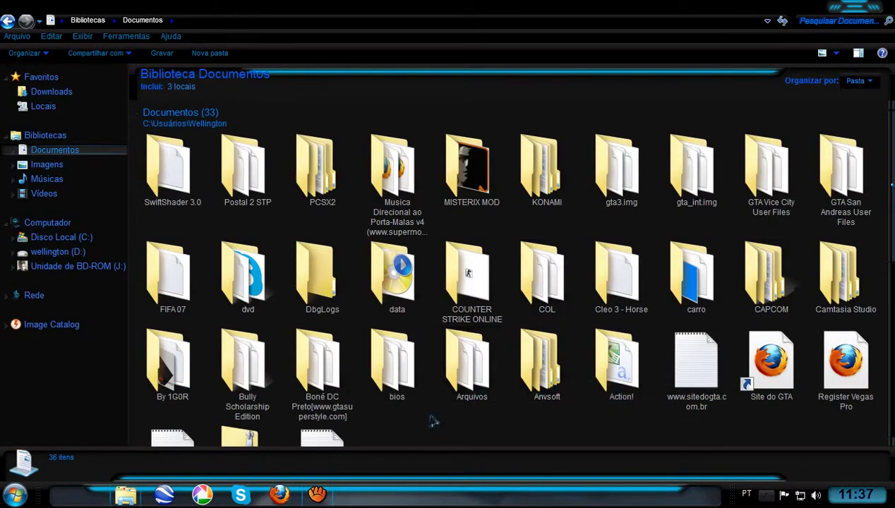
pyautogui.scroll(-3, 881, 367)
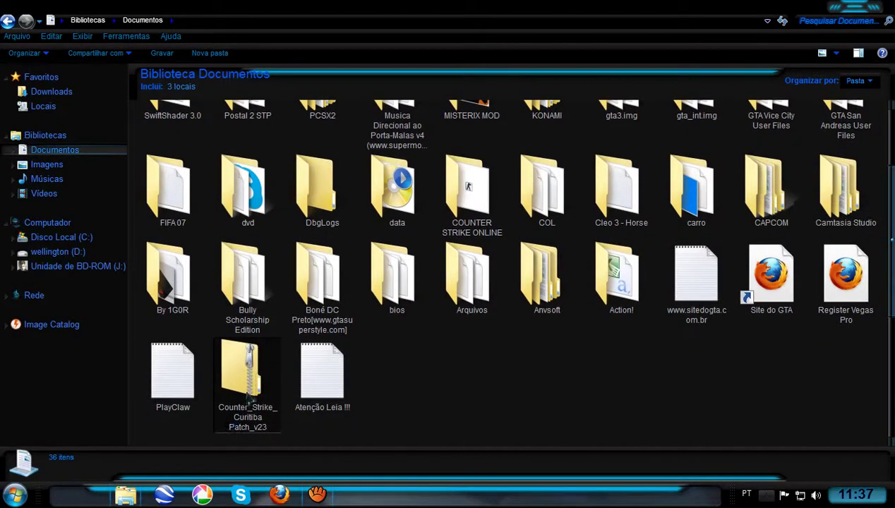
# Extract the Counter_Strike_Curitiba Patch_v23 archive into the same Documents folder, replacing all existing files.
pyautogui.rightClick(249, 386)
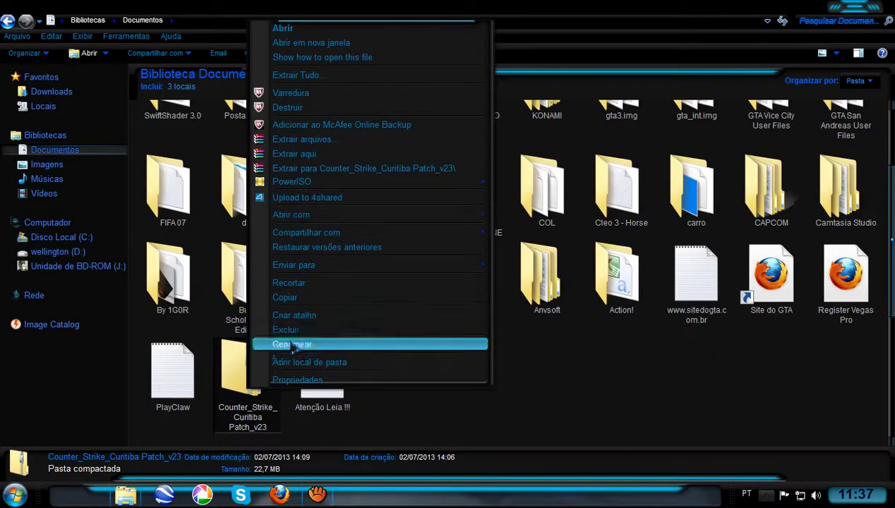
pyautogui.click(305, 154)
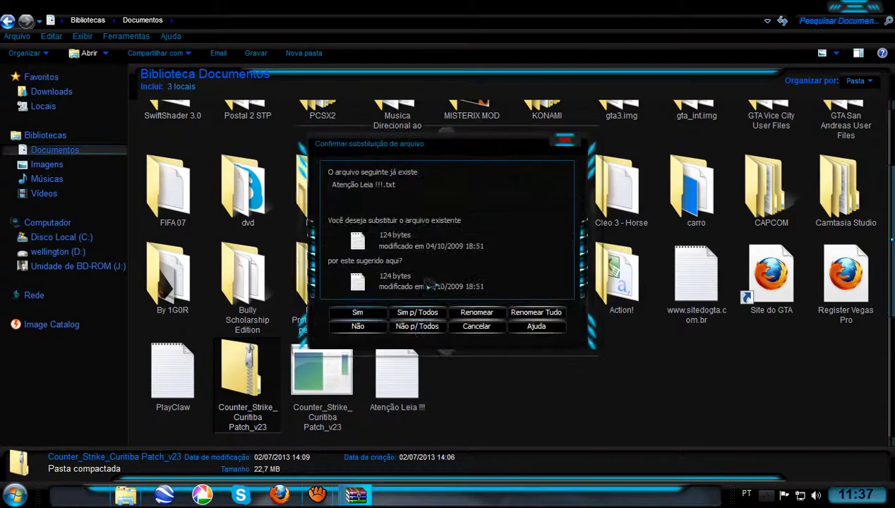
pyautogui.click(429, 316)
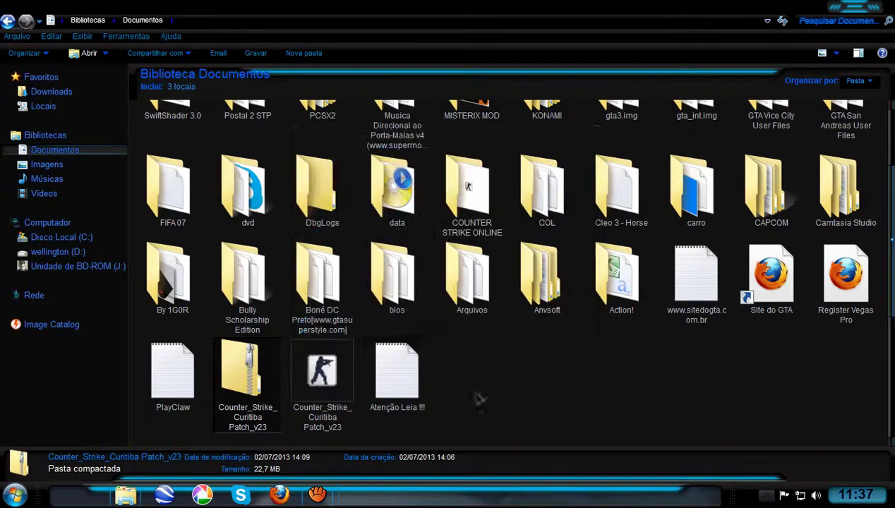
# Delete the "Atenção Leia !!!" text document from the Documents library and confirm sending it to the recycle bin.
pyautogui.click(395, 374)
pyautogui.rightClick(408, 376)
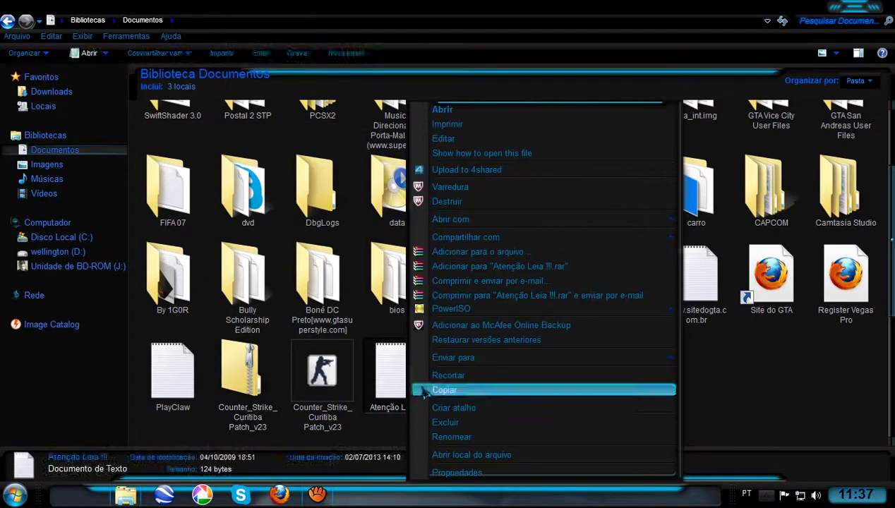
pyautogui.click(444, 422)
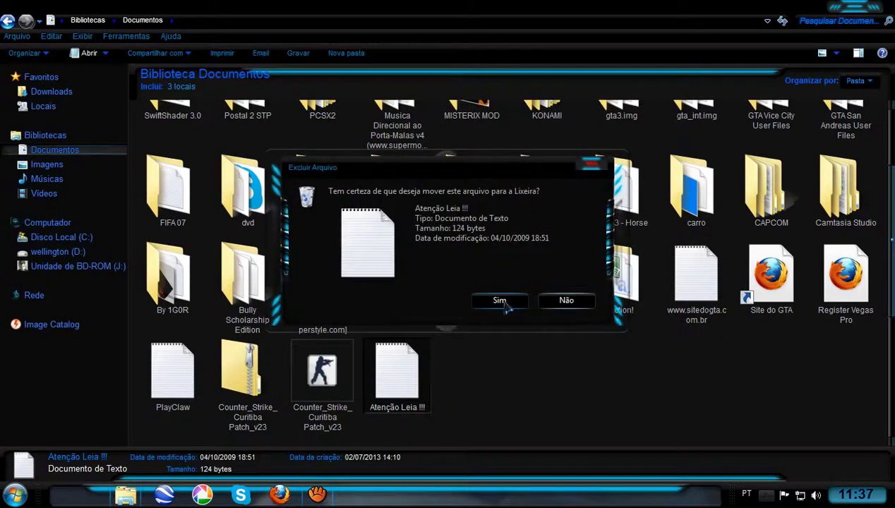
pyautogui.press('Return')
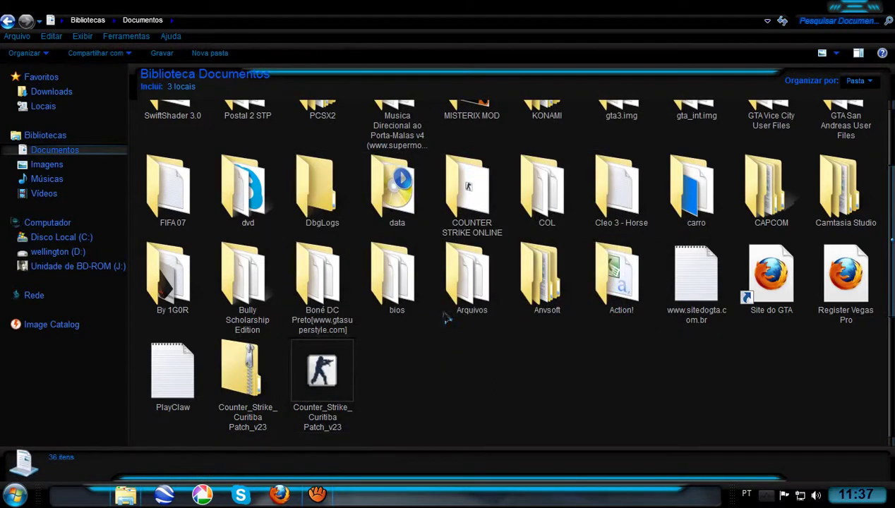
# Move the Counter_Strike_Curitiba Patch_v23 application into the COUNTER STRIKE ONLINE folder, replacing the existing copy, and open that folder.
pyautogui.moveTo(326, 360); pyautogui.dragTo(474, 195)
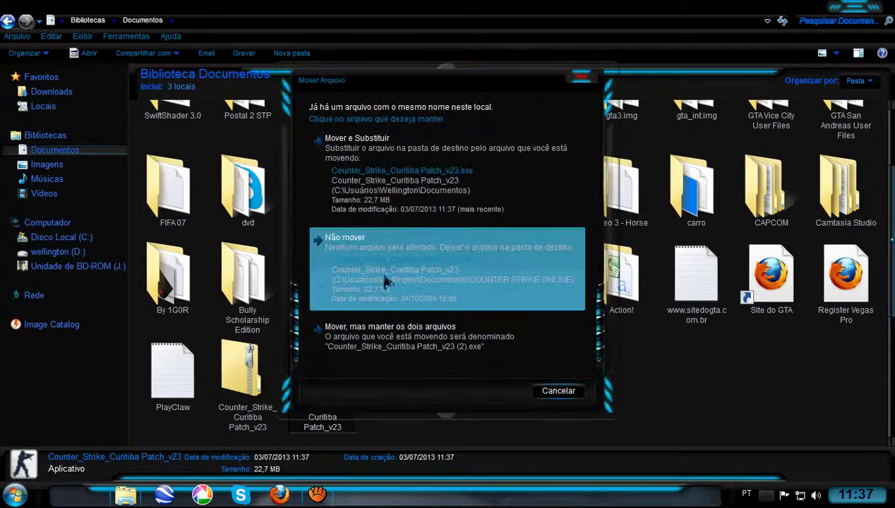
pyautogui.click(375, 152)
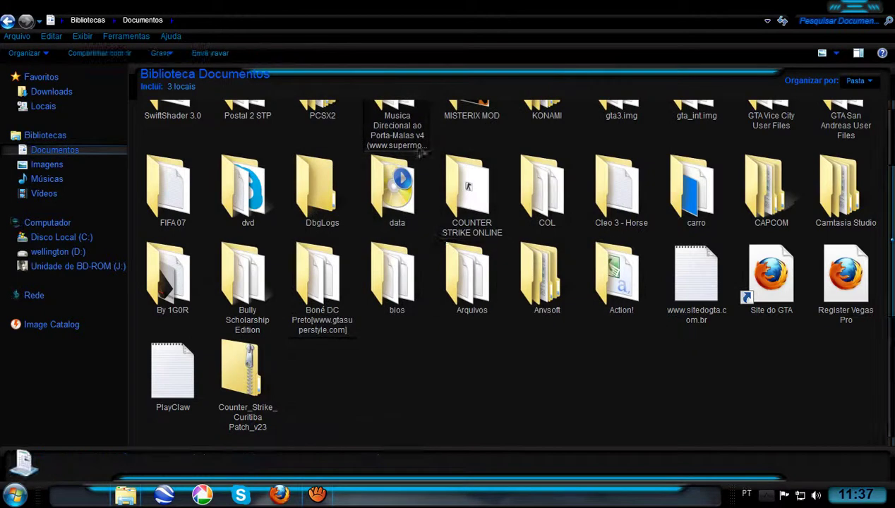
pyautogui.doubleClick(466, 165)
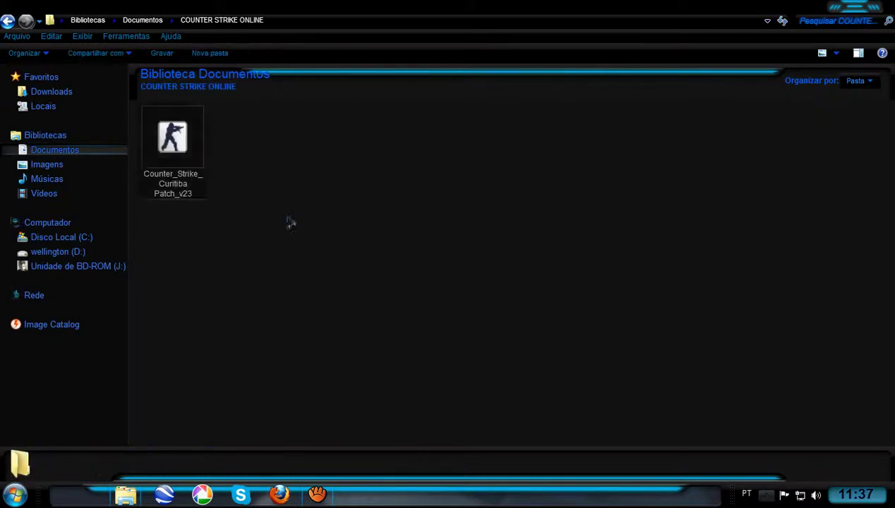
pyautogui.moveTo(220, 301); pyautogui.dragTo(357, 256)
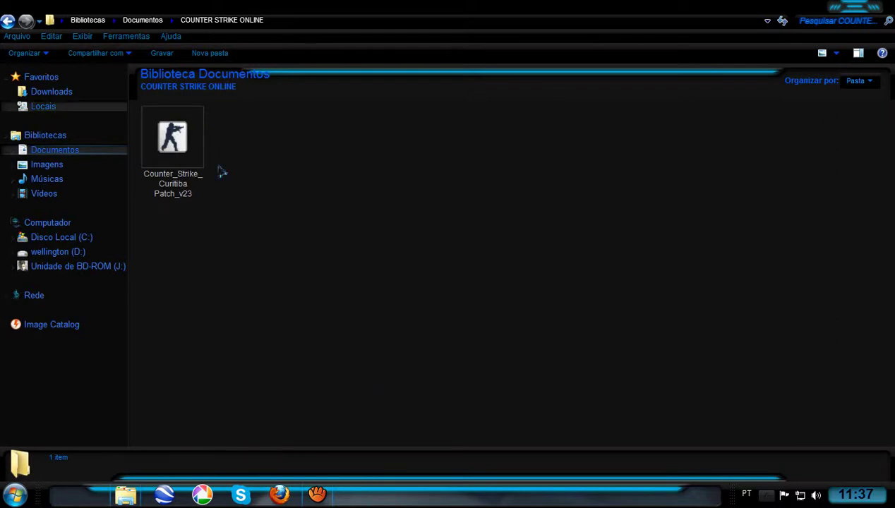
# Launch the Counter_Strike_Curitiba Patch_v23 installer with the file explorer out of the way and accept Português (do Brasil) as its language.
pyautogui.click(173, 141)
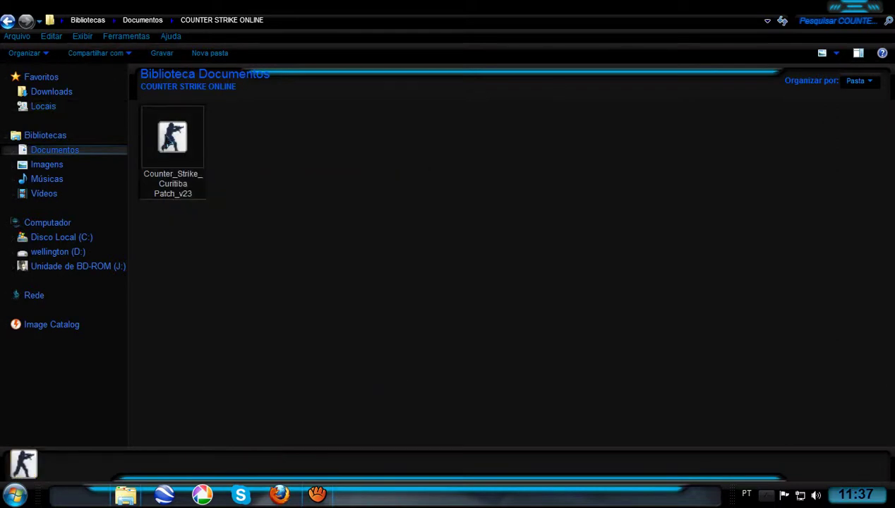
pyautogui.click(873, 8)
pyautogui.click(521, 257)
pyautogui.click(526, 260)
pyautogui.click(505, 258)
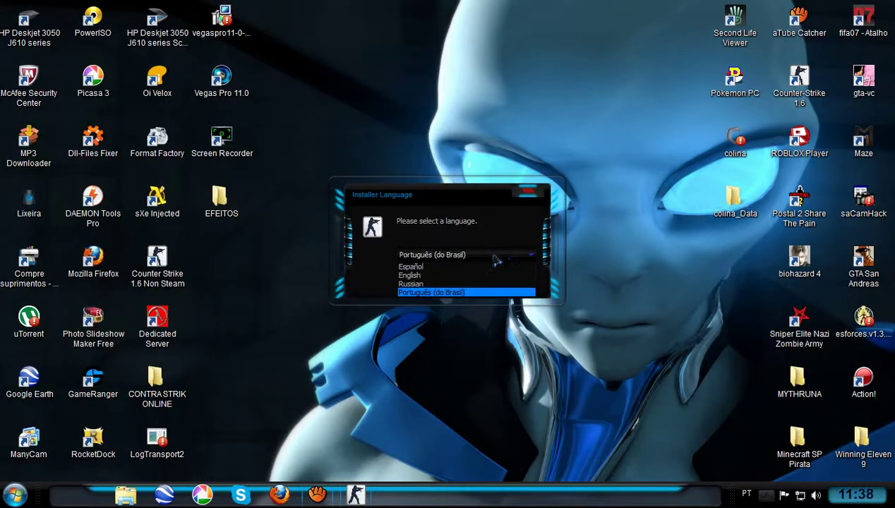
pyautogui.click(496, 261)
pyautogui.click(451, 277)
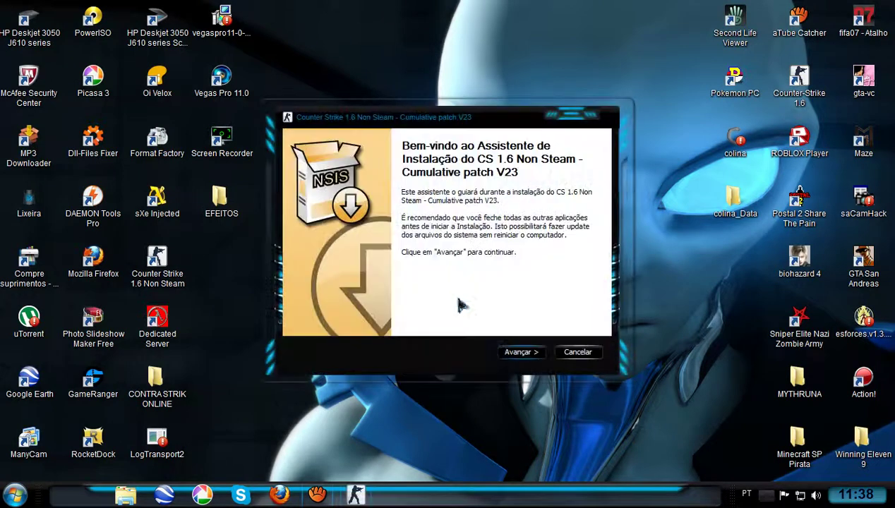
# Proceed through the setup wizard and start installing the Cumulative patch V23 to C:\Program Files\Valve\.
pyautogui.click(515, 352)
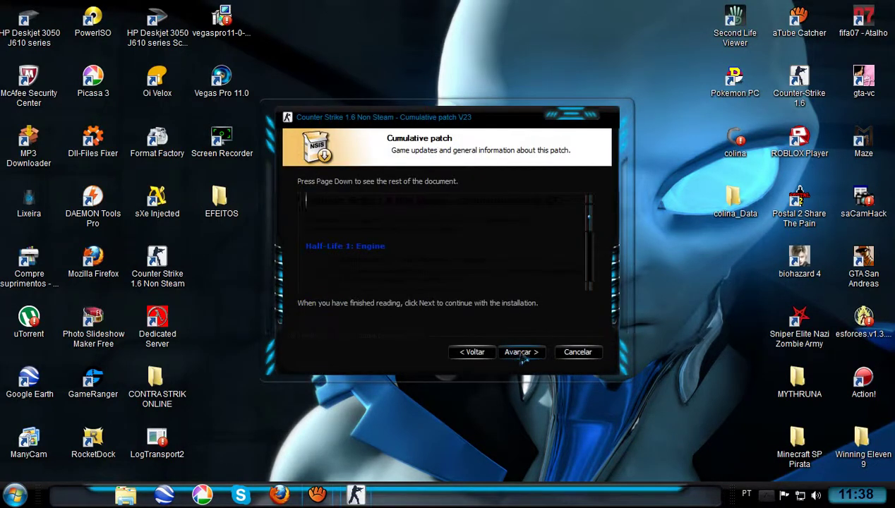
pyautogui.click(520, 352)
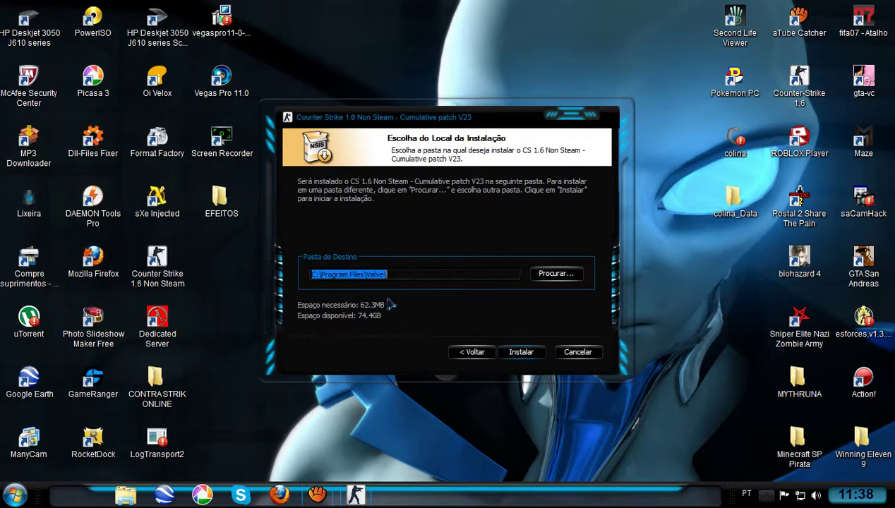
pyautogui.click(526, 353)
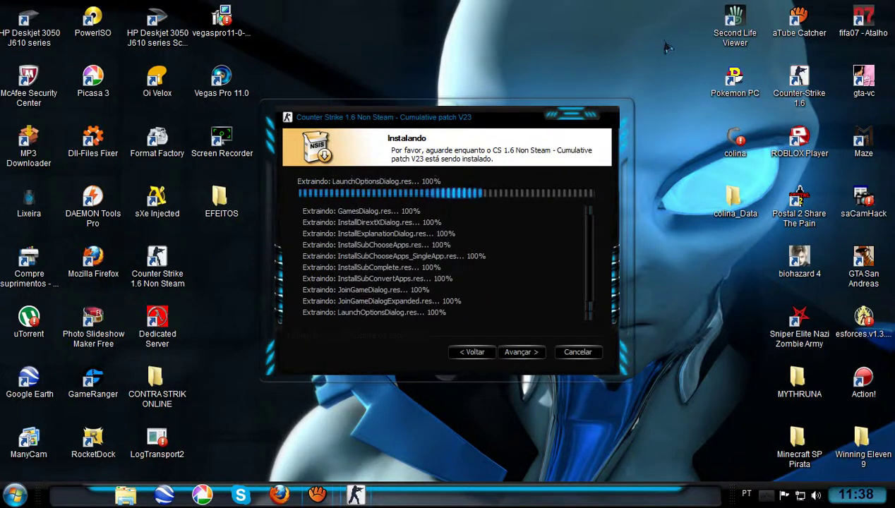
# Complete the patch setup once the files are extracted and close the wizard without running Counter Strike 1.6 Non Steam.
pyautogui.moveTo(464, 221); pyautogui.dragTo(523, 182)
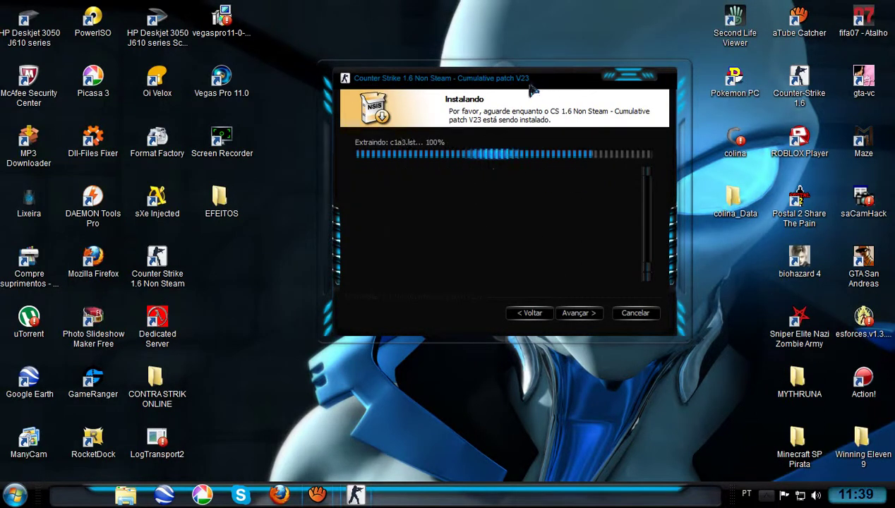
pyautogui.moveTo(533, 90); pyautogui.dragTo(510, 113)
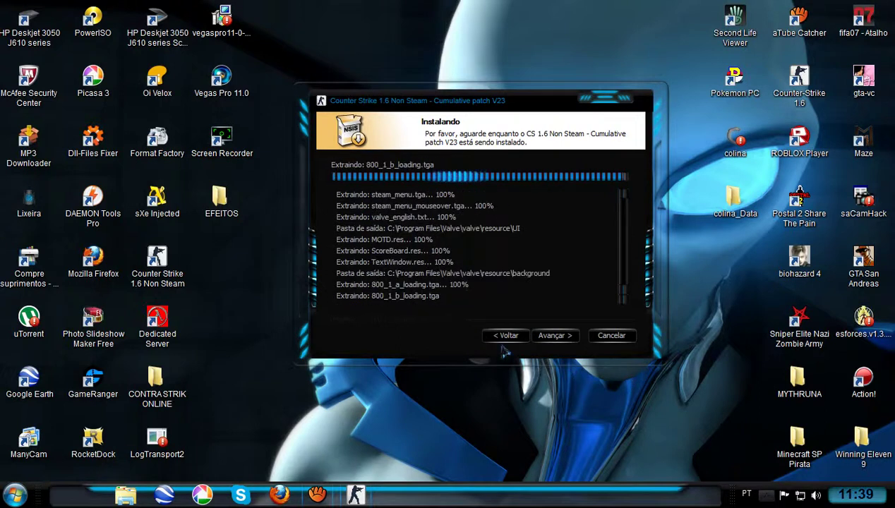
pyautogui.click(552, 336)
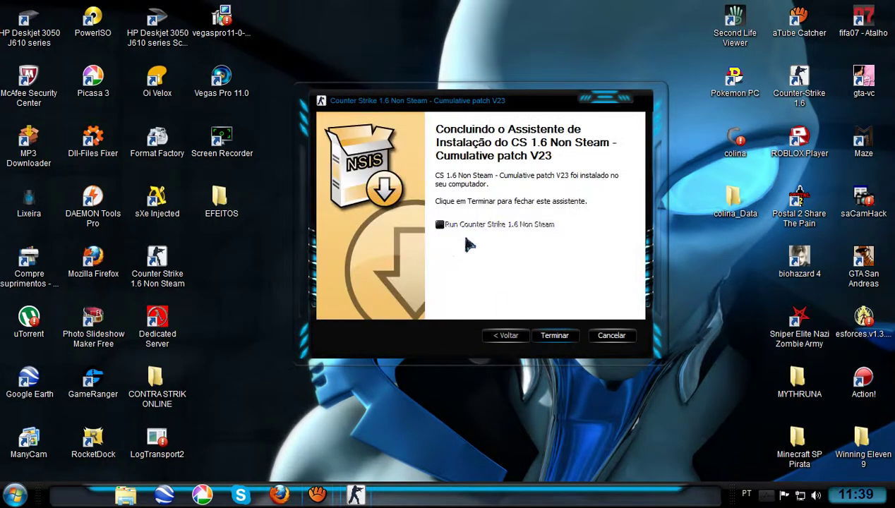
pyautogui.click(452, 224)
pyautogui.click(559, 338)
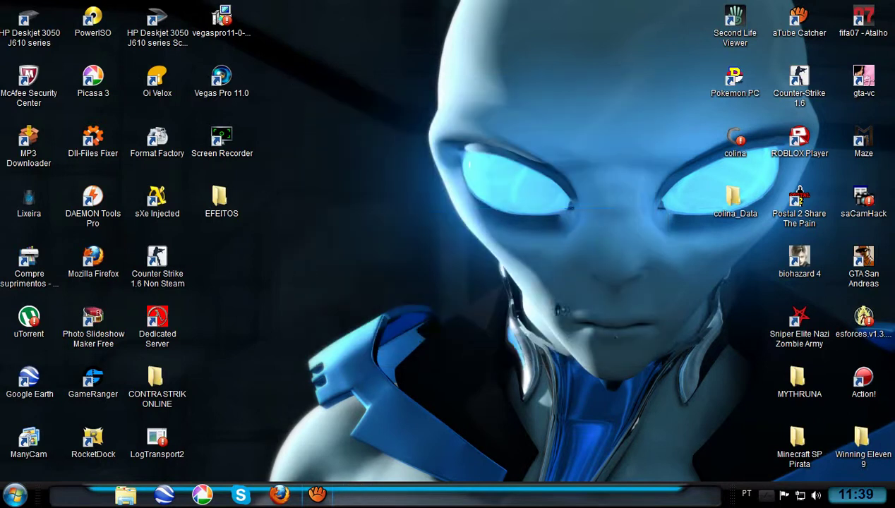
# Move the sXe Injected shortcut to an empty area of the desktop and return it to its original place.
pyautogui.moveTo(166, 205); pyautogui.dragTo(356, 205)
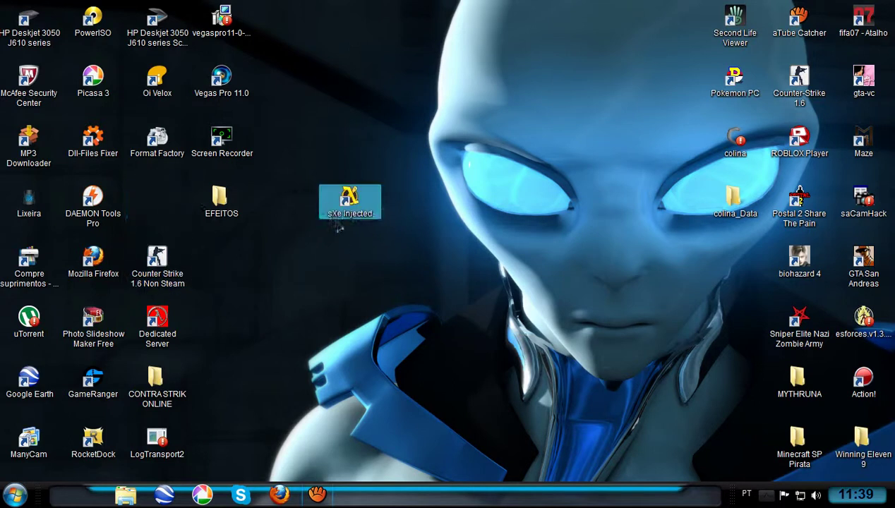
pyautogui.click(451, 301)
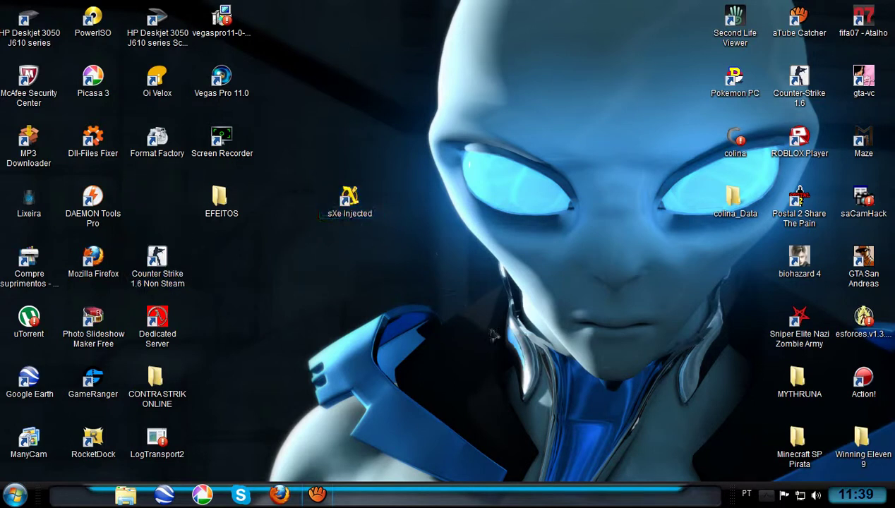
pyautogui.moveTo(350, 201); pyautogui.dragTo(159, 201)
pyautogui.click(230, 243)
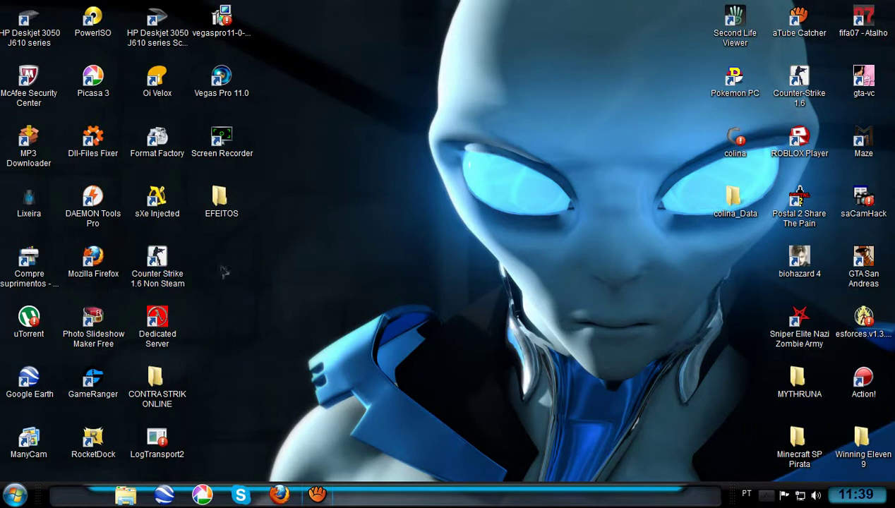
# Place the Counter-Strike 1.6 and Counter Strike 1.6 Non Steam shortcuts side by side on the desktop, and put both back.
pyautogui.moveTo(809, 63); pyautogui.dragTo(423, 189)
pyautogui.moveTo(157, 265); pyautogui.dragTo(332, 256)
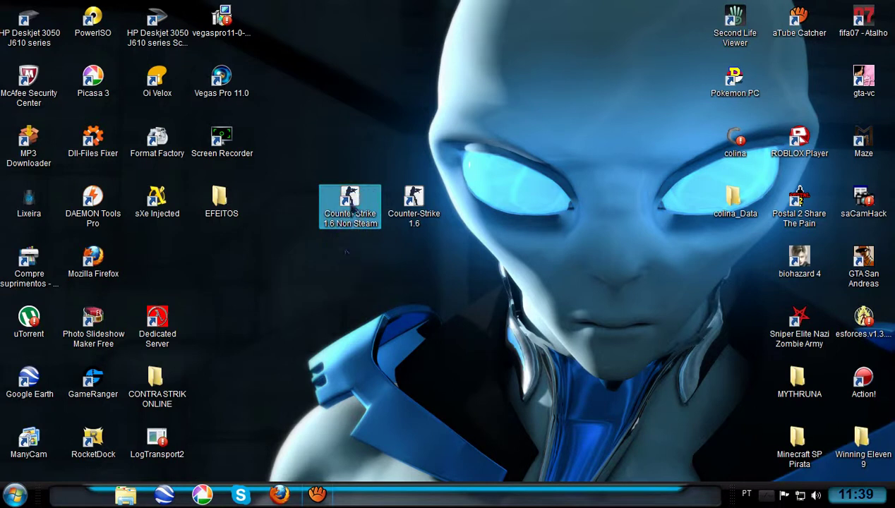
pyautogui.moveTo(399, 211); pyautogui.dragTo(800, 78)
pyautogui.click(485, 178)
pyautogui.moveTo(342, 219); pyautogui.dragTo(152, 279)
pyautogui.moveTo(437, 162); pyautogui.dragTo(566, 292)
pyautogui.moveTo(624, 85); pyautogui.dragTo(346, 359)
pyautogui.moveTo(425, 122); pyautogui.dragTo(640, 314)
pyautogui.moveTo(614, 85); pyautogui.dragTo(529, 320)
pyautogui.press('d')
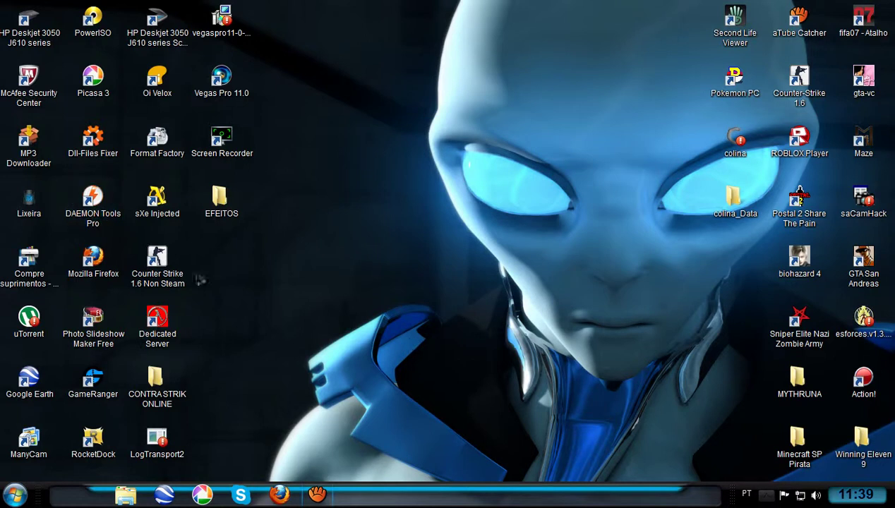
pyautogui.click(185, 201)
pyautogui.click(282, 296)
pyautogui.moveTo(426, 123); pyautogui.dragTo(645, 173)
pyautogui.moveTo(555, 124); pyautogui.dragTo(406, 310)
pyautogui.moveTo(416, 113); pyautogui.dragTo(625, 266)
pyautogui.moveTo(608, 136); pyautogui.dragTo(480, 304)
pyautogui.moveTo(427, 332); pyautogui.dragTo(415, 263)
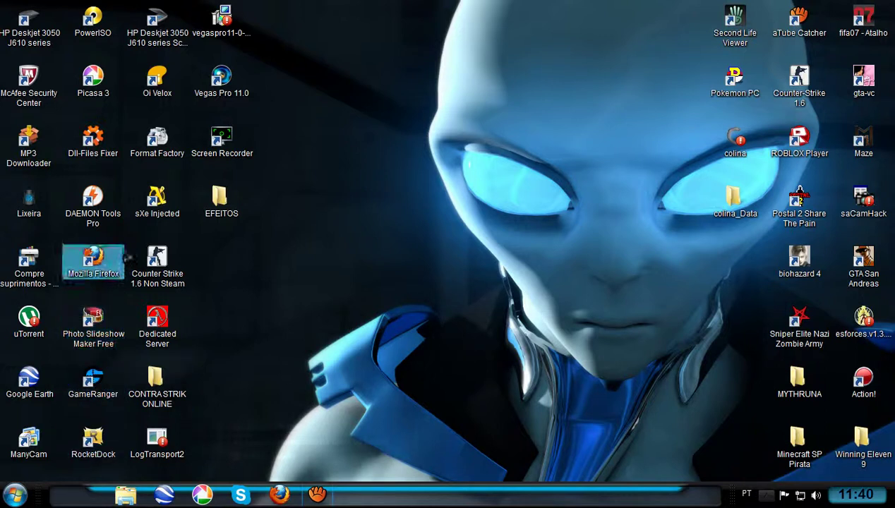
pyautogui.doubleClick(223, 76)
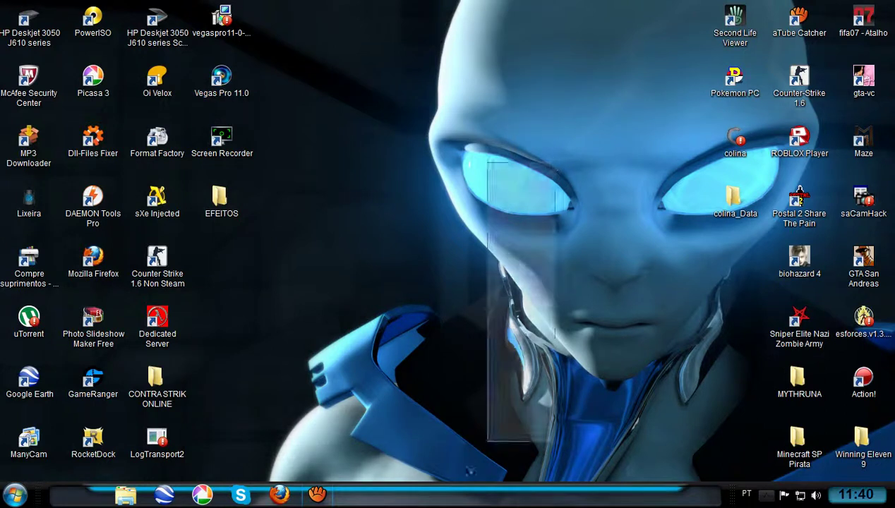
pyautogui.click(317, 494)
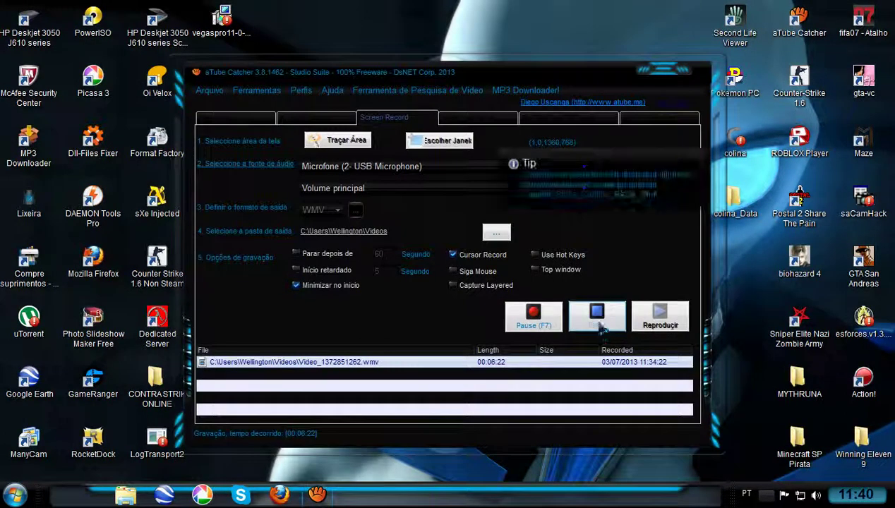